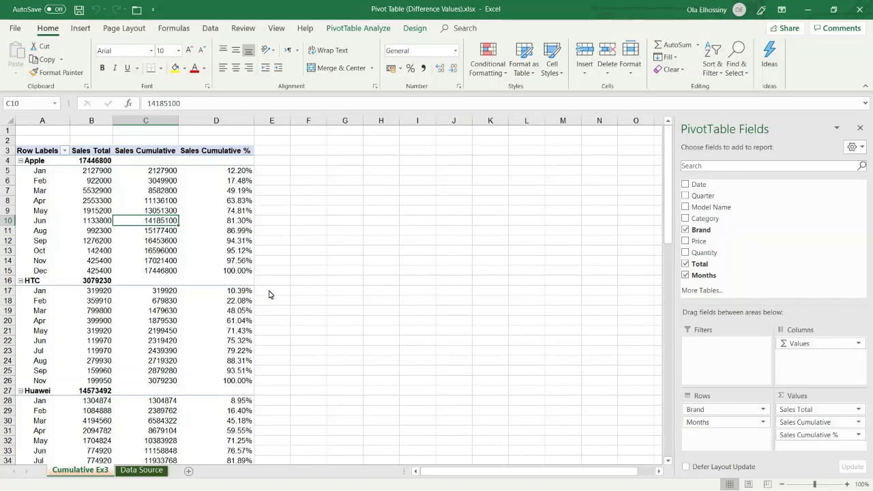
- Go to the Data Source sheet and select cell D6 inside the sales table
mouse_move(132, 251)
mouse_move(163, 204)
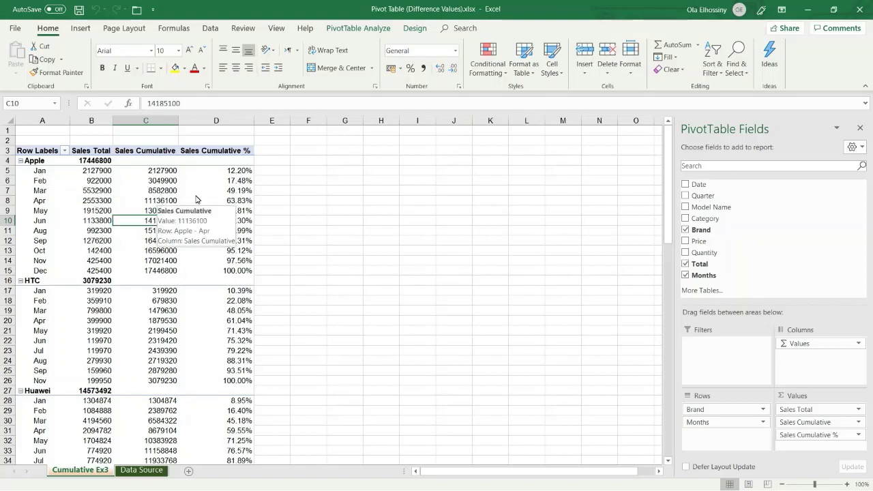
mouse_move(243, 193)
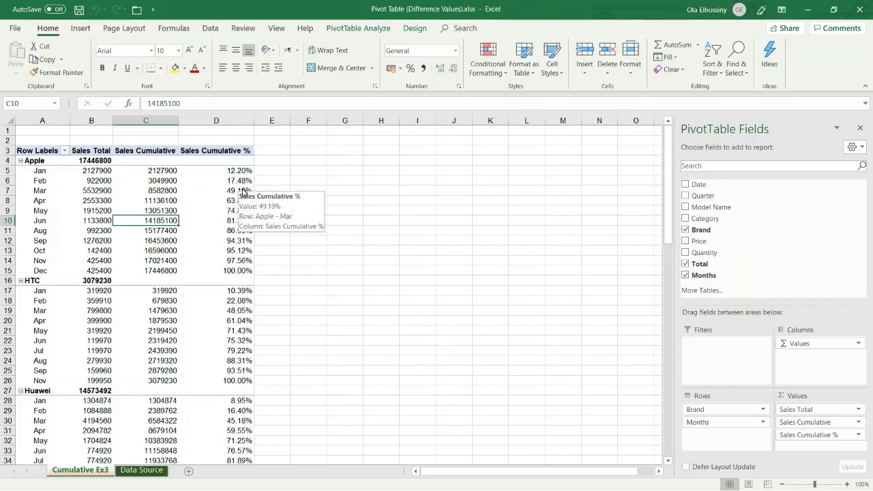
click(152, 472)
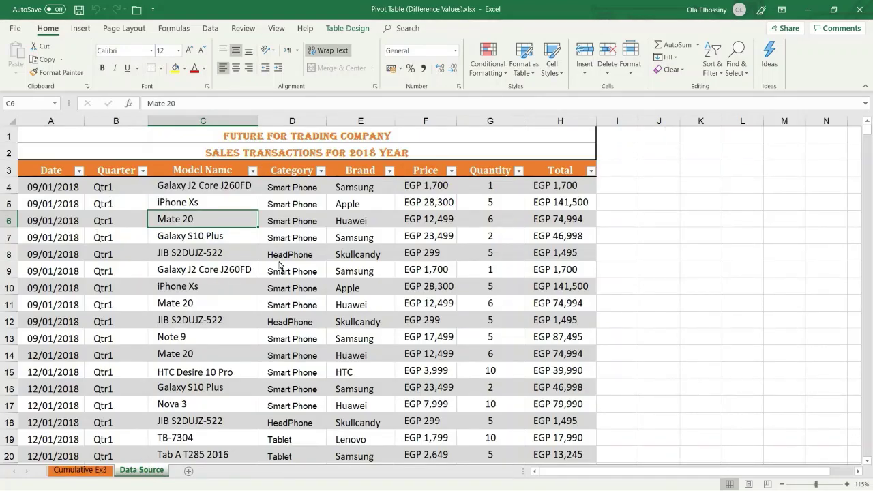
click(307, 227)
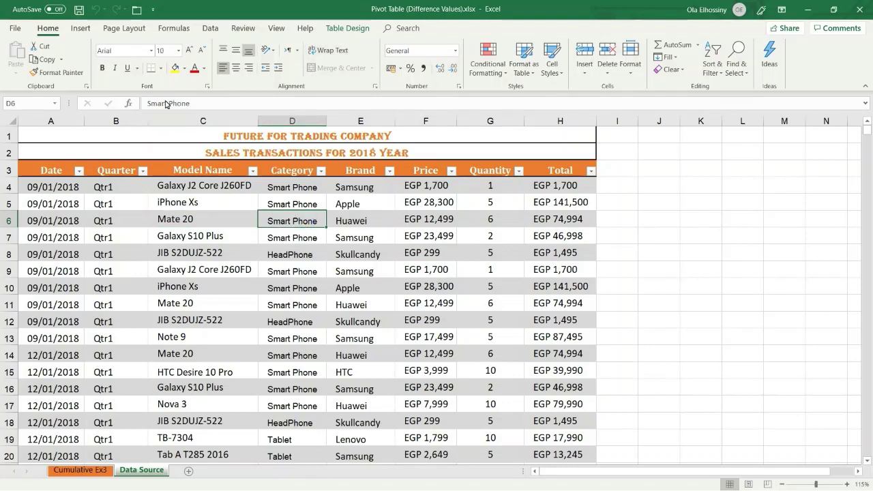
click(81, 30)
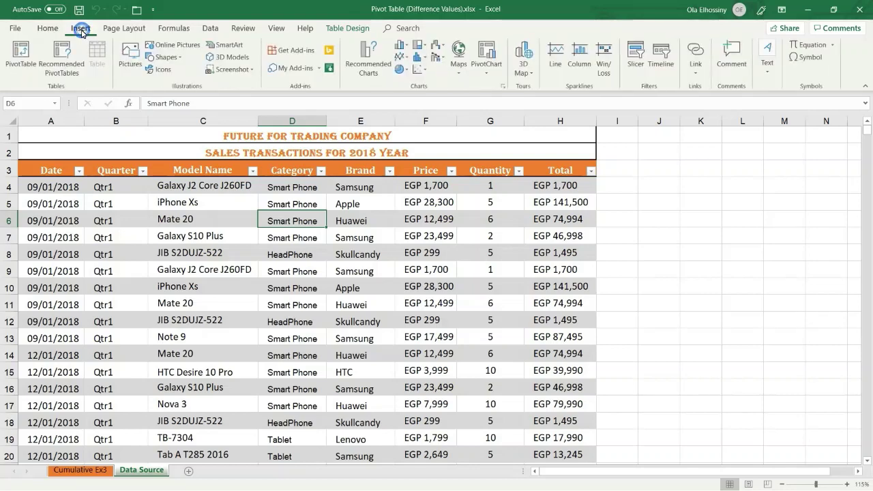
- Insert a PivotTable from the SalesData table on a new worksheet, Sheet3
click(20, 52)
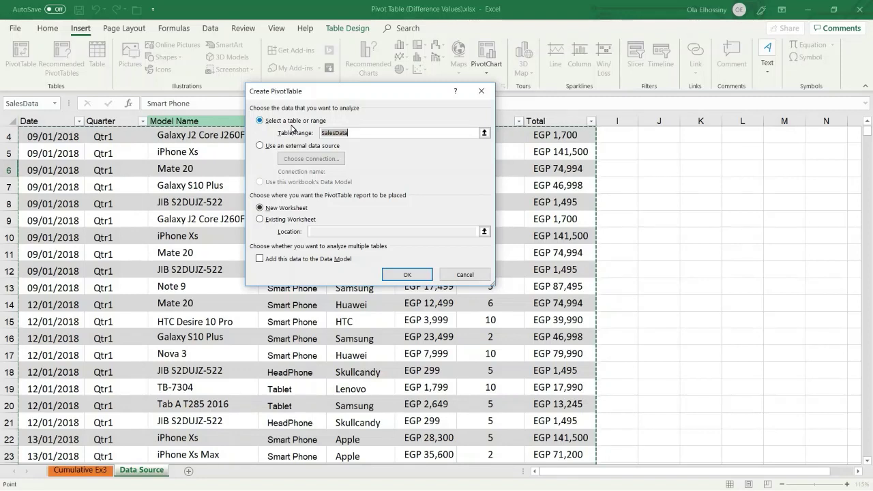
click(358, 133)
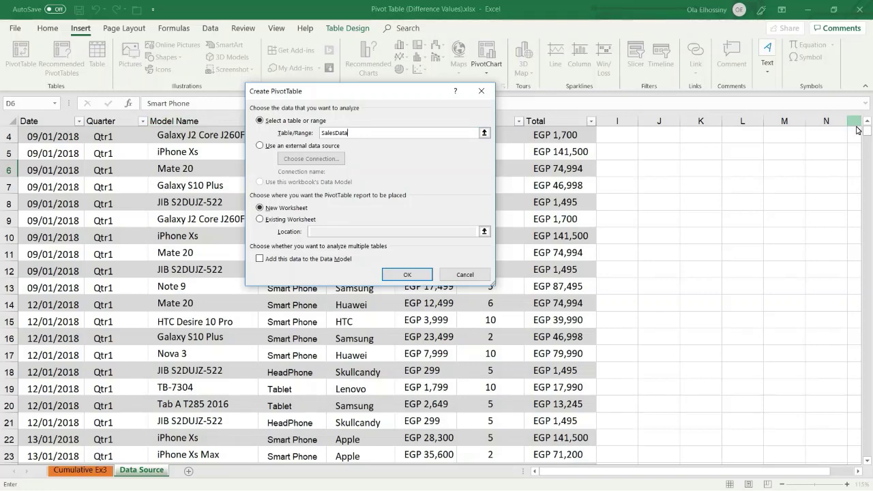
scroll(868, 129, up, 1)
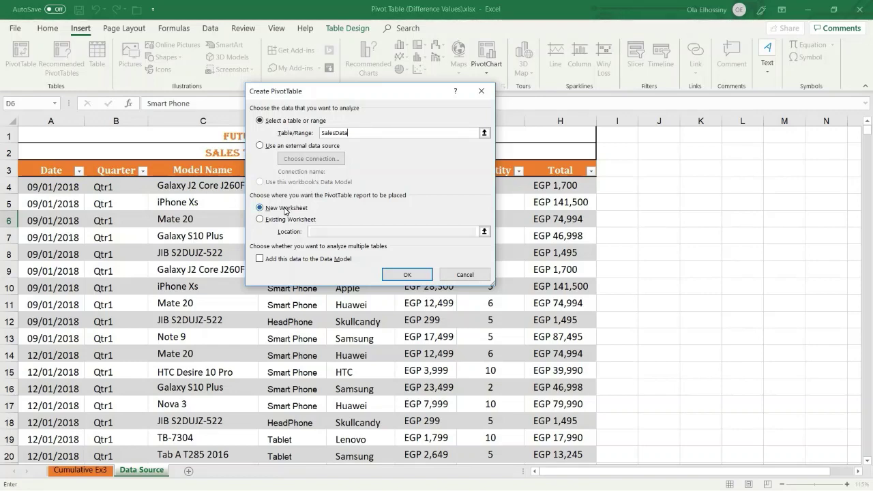
click(401, 274)
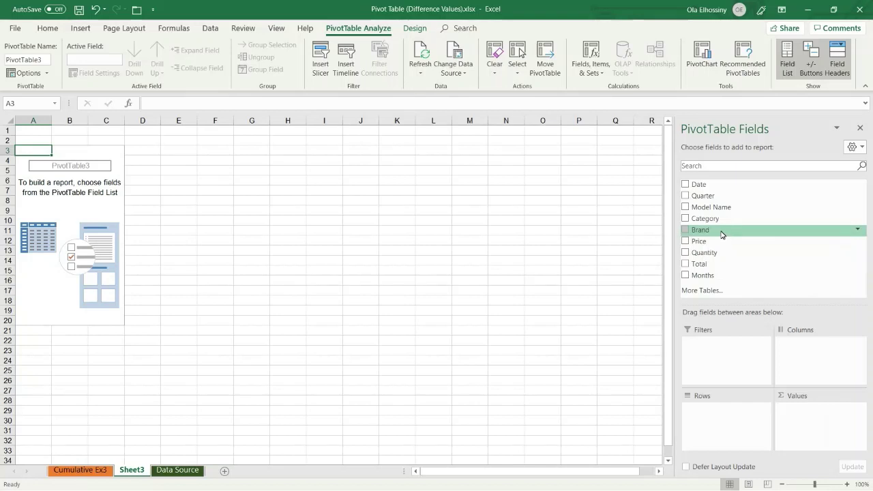
- Put Brand then Months in Rows and add Total to Values twice
drag(728, 335, 736, 412)
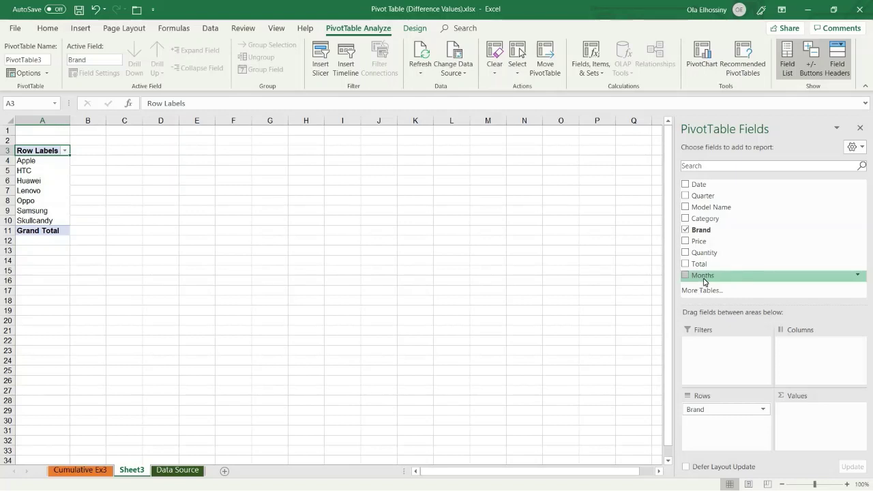
drag(705, 280, 725, 419)
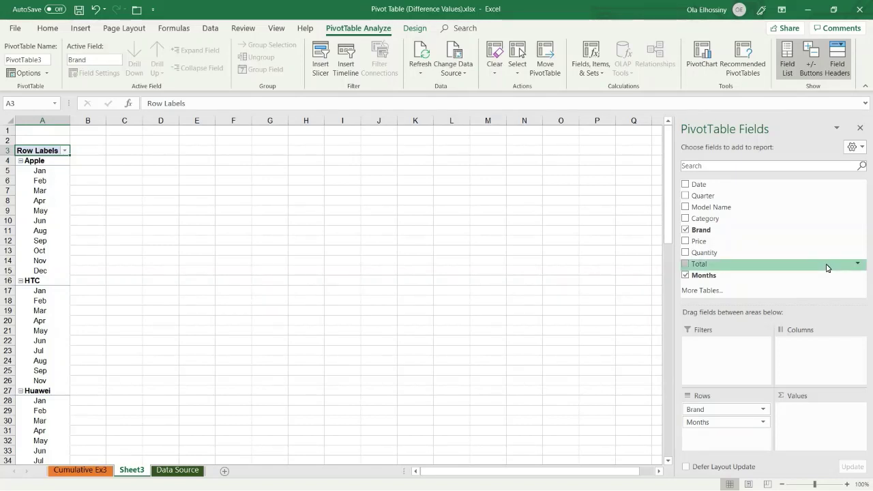
drag(838, 293, 865, 422)
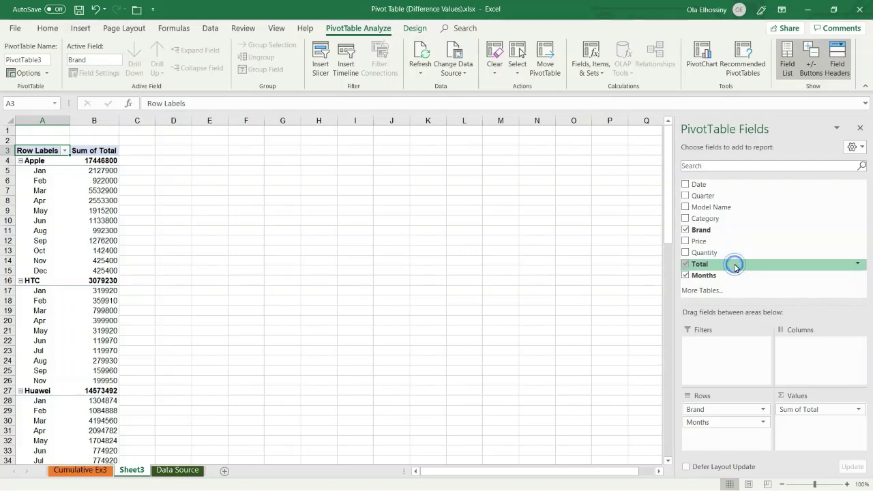
drag(793, 366, 812, 425)
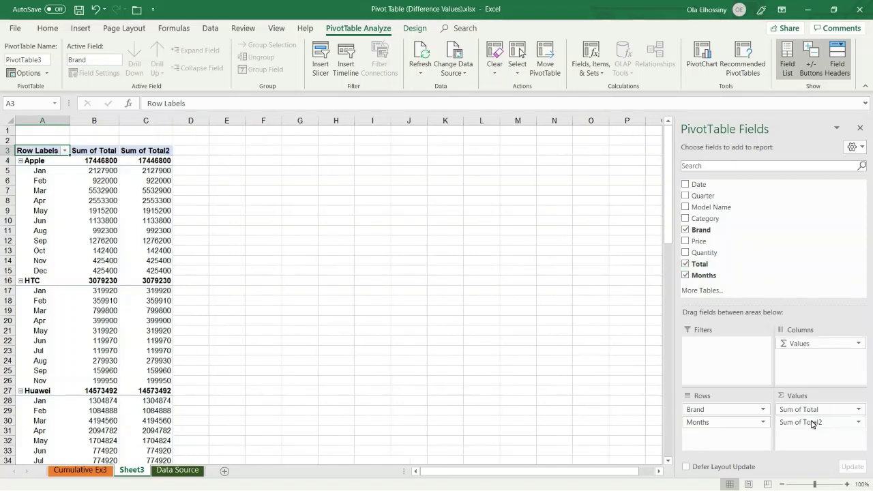
- Set the Sum of Total2 field to show values as Running Total In
click(859, 423)
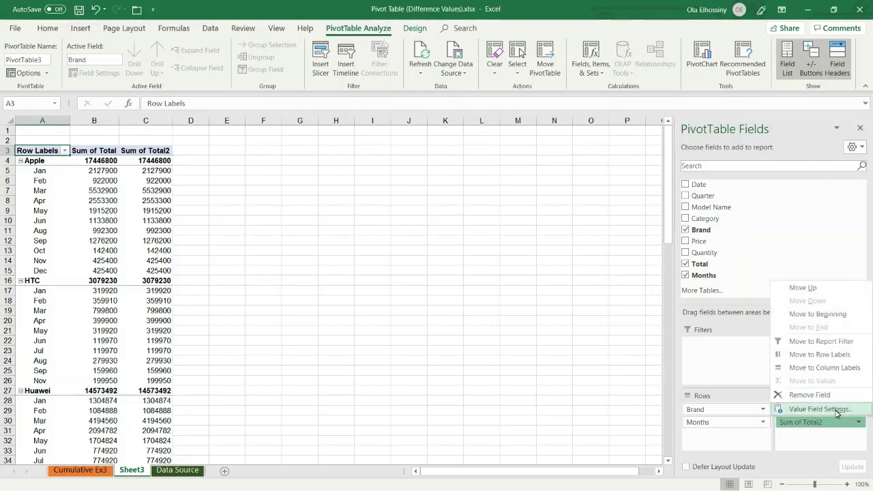
click(834, 410)
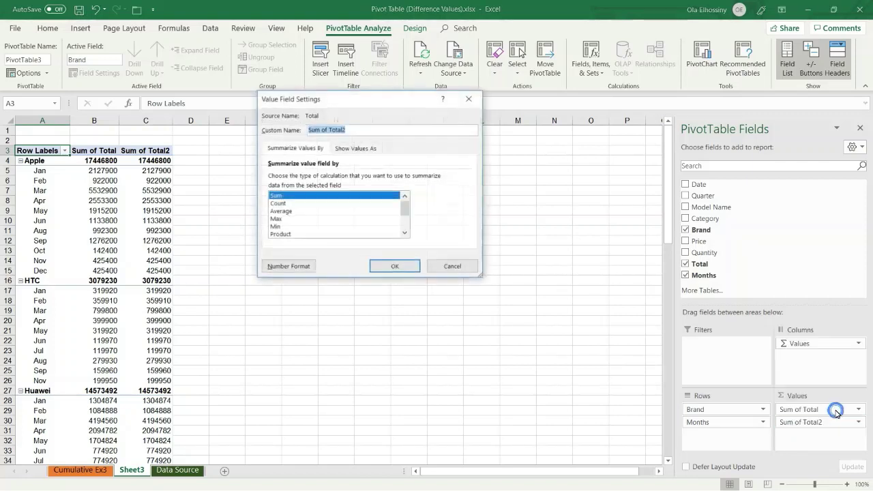
click(355, 149)
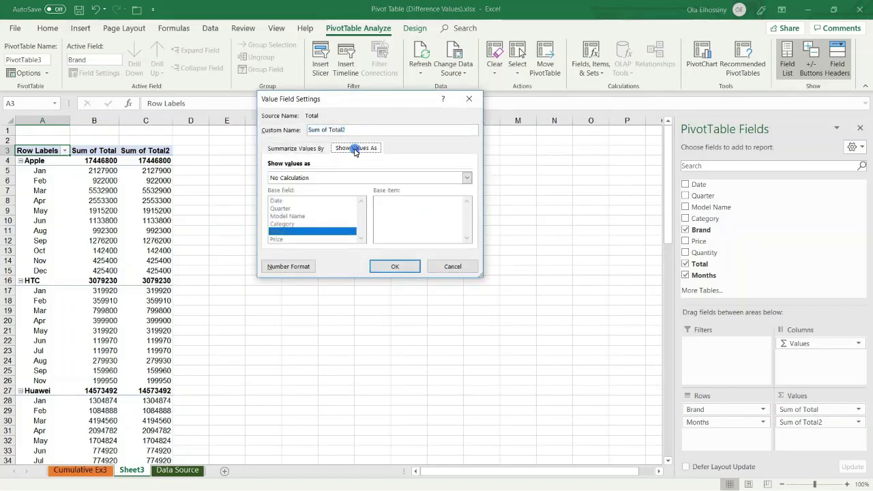
click(467, 177)
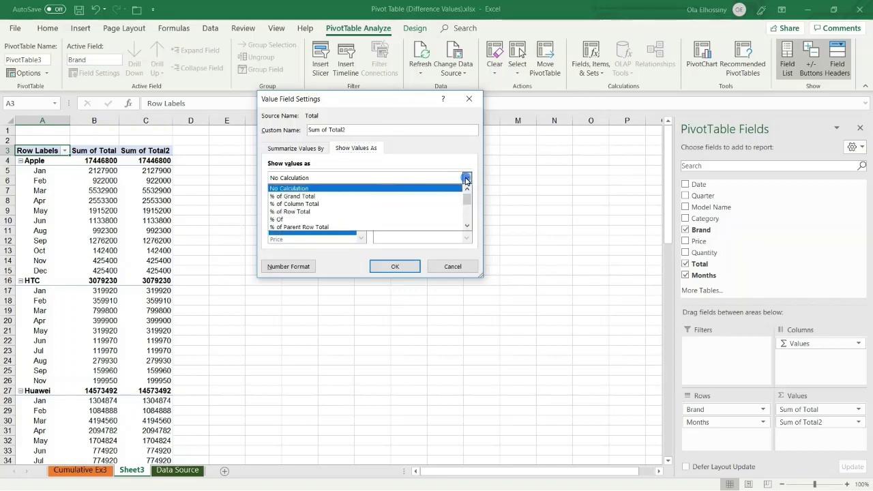
click(468, 227)
click(468, 226)
click(468, 226)
click(467, 228)
click(467, 227)
click(466, 226)
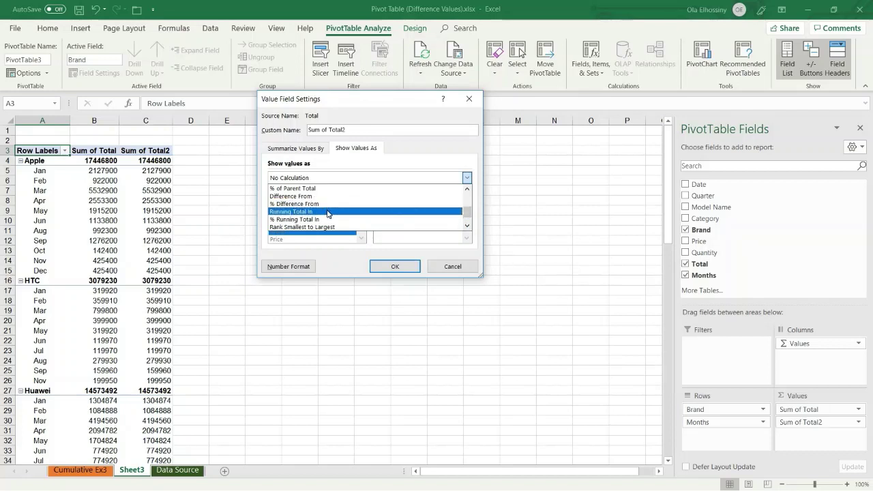
click(328, 214)
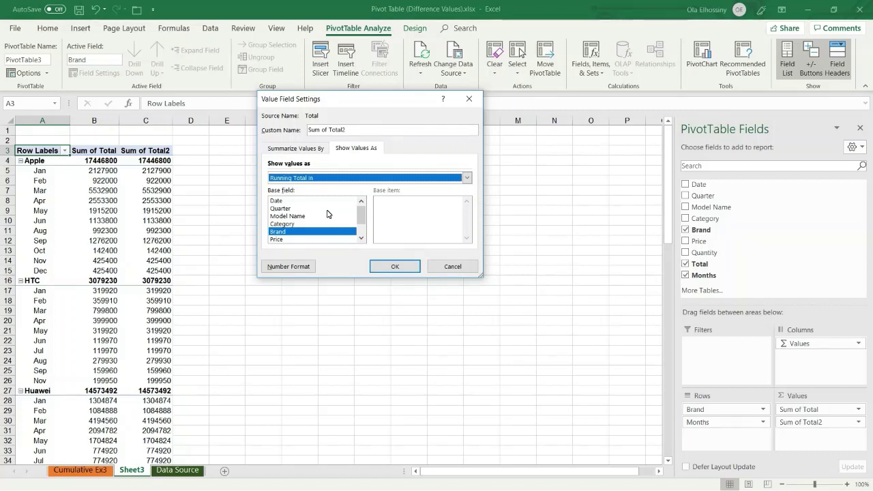
- Base the running total on Months and rename the field Cumulative Sales
click(361, 239)
click(361, 239)
click(361, 238)
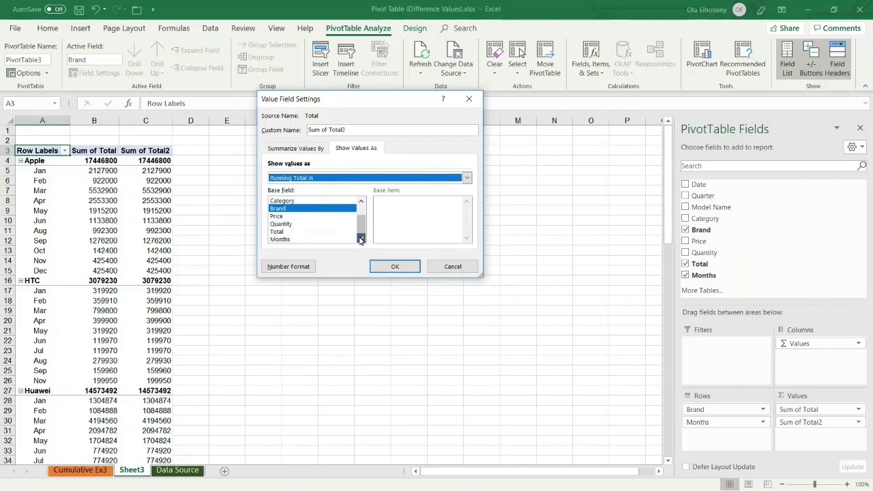
click(277, 239)
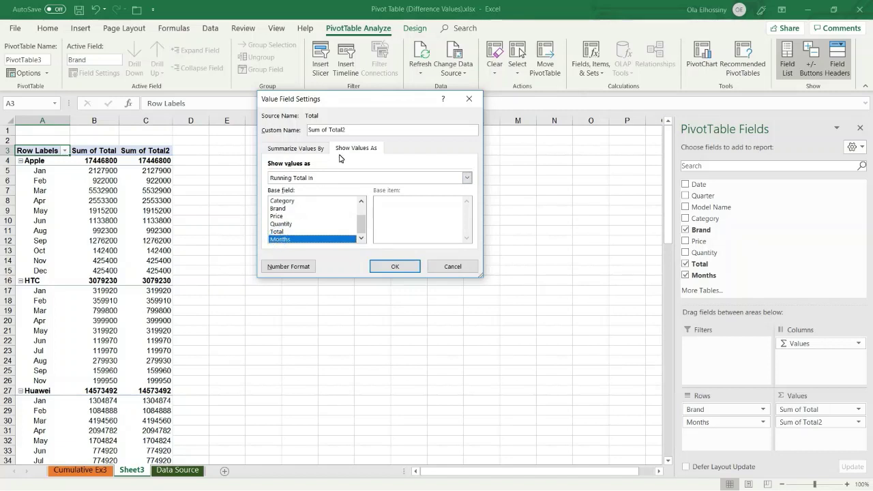
click(350, 129)
drag(350, 130, 301, 131)
text(Cumulative Sales)
click(392, 268)
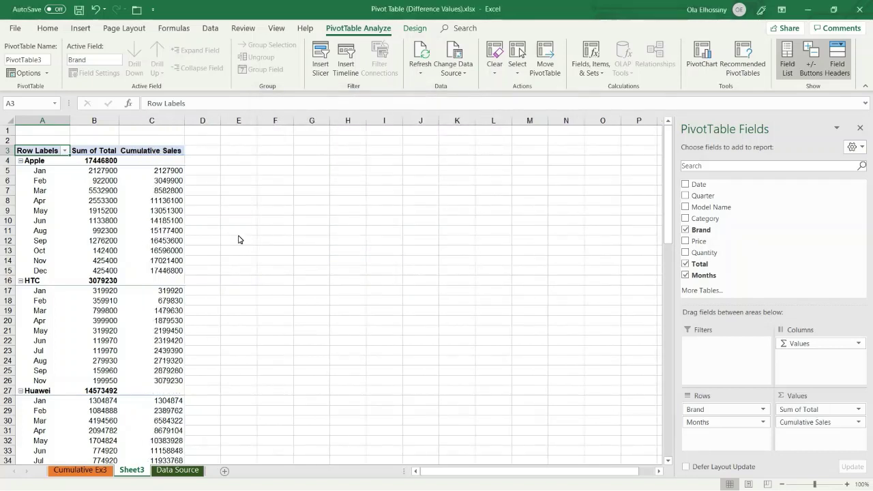
- Add Total to the Values area again below Cumulative Sales as Sum of Total2
mouse_move(168, 212)
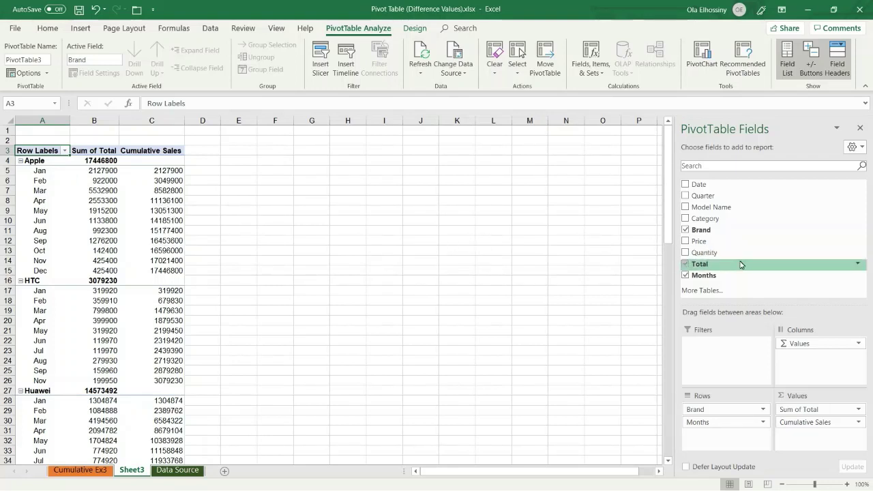
drag(740, 264, 747, 270)
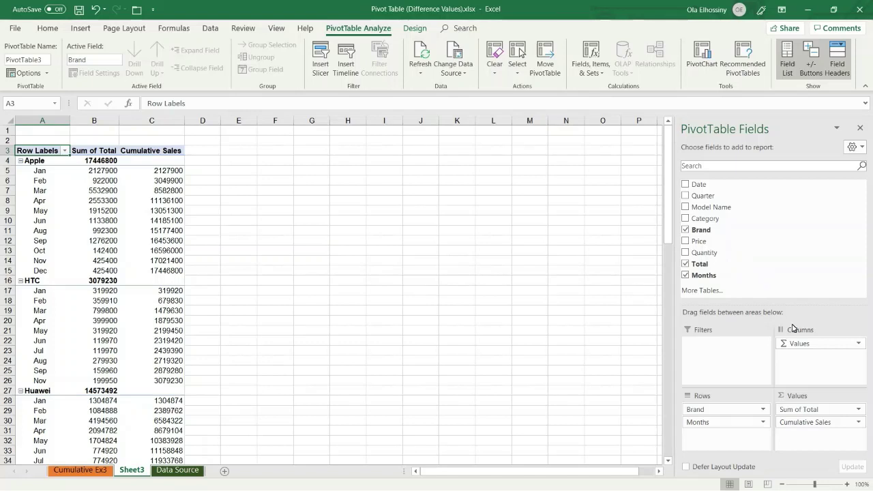
drag(829, 435, 829, 436)
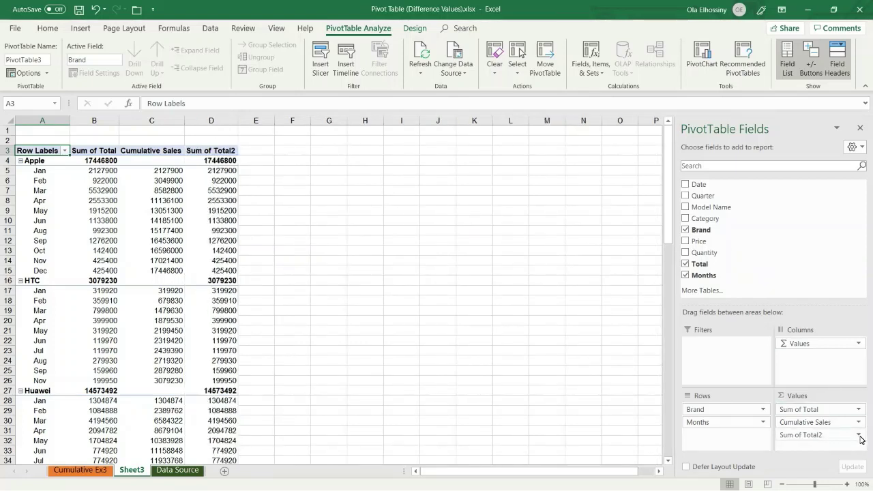
click(859, 435)
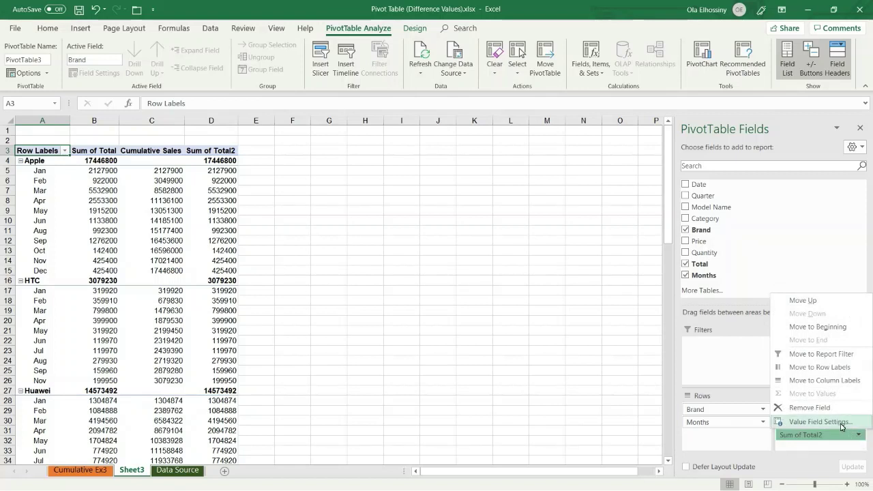
- Set the new Sum of Total2 field to show values as % Running Total In
click(843, 426)
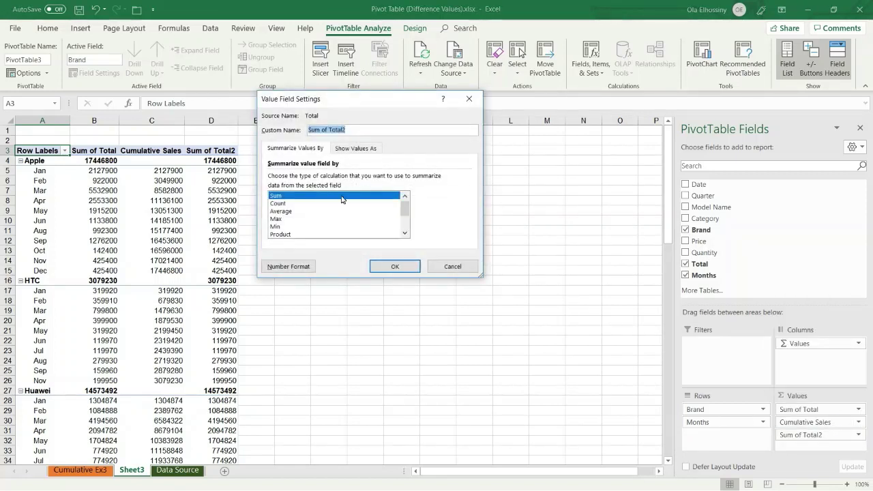
click(358, 150)
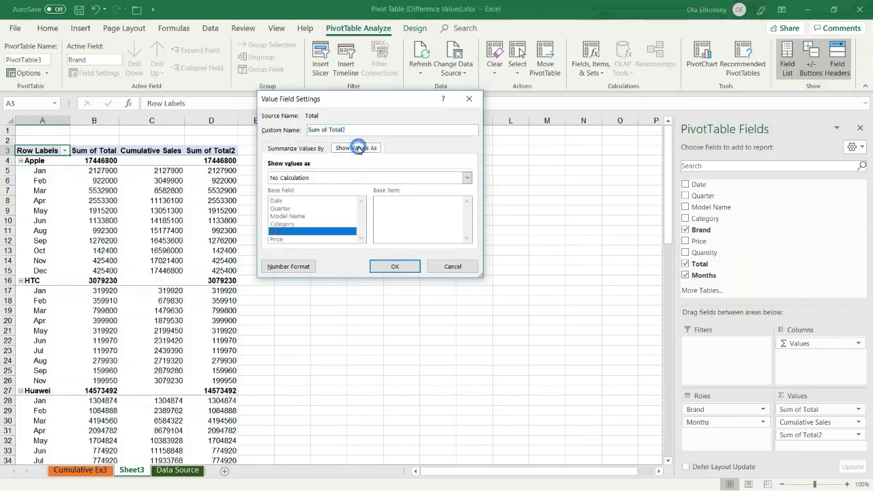
click(466, 179)
click(467, 226)
click(468, 227)
click(467, 227)
click(468, 226)
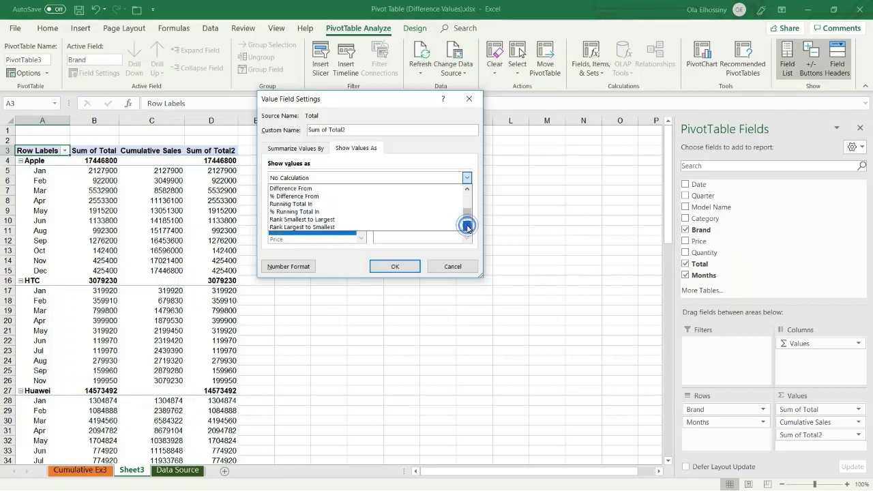
click(350, 212)
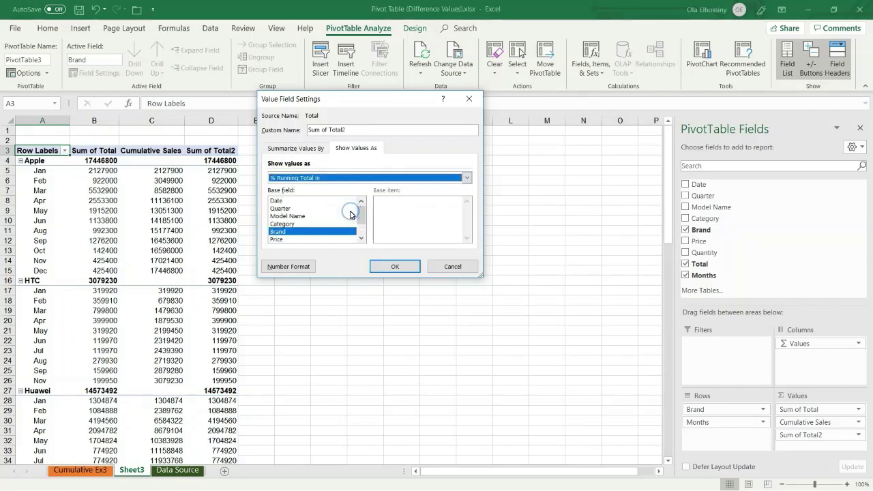
- Use Months as the base field and name the column % Cumulative Sales
click(362, 240)
click(362, 240)
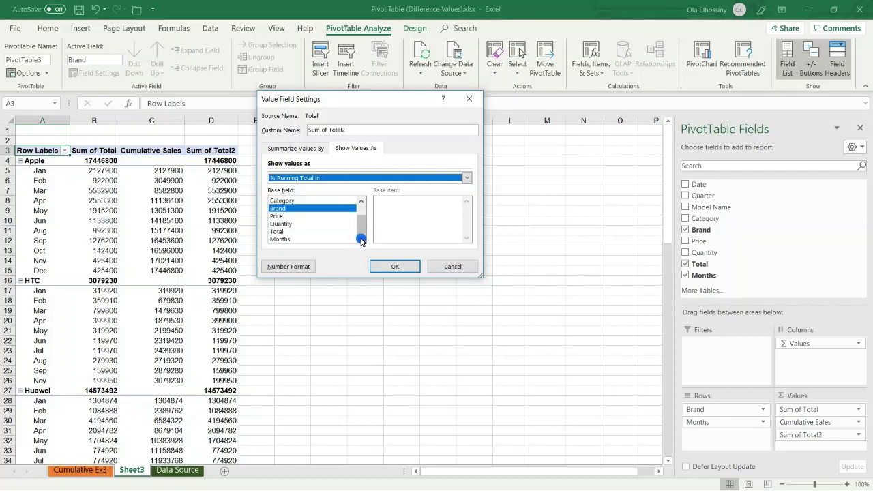
click(290, 240)
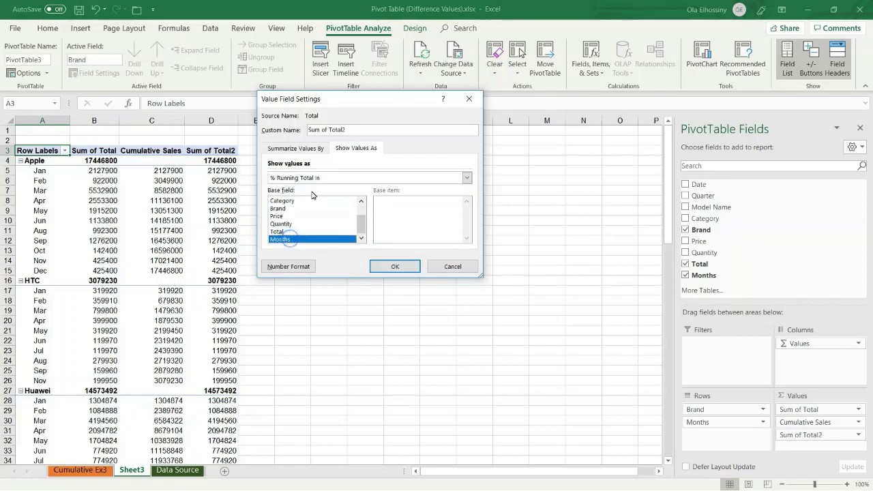
drag(345, 131, 304, 133)
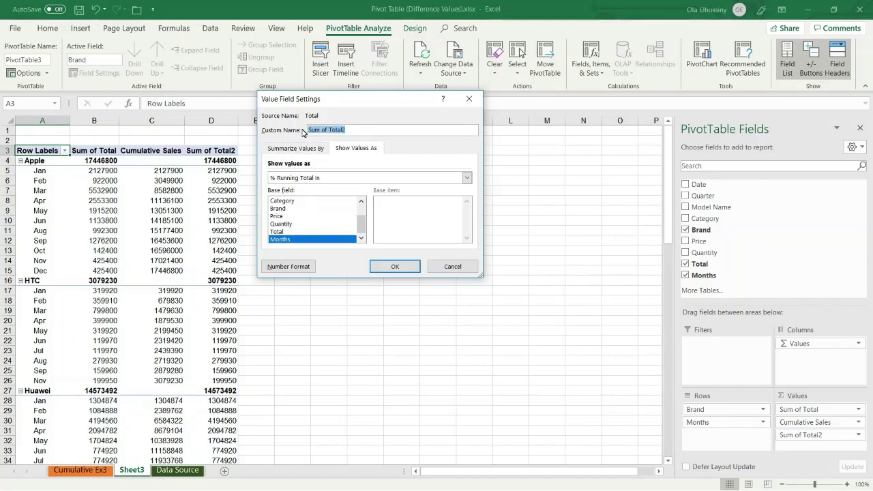
text(% Cumulative Sales)
click(391, 269)
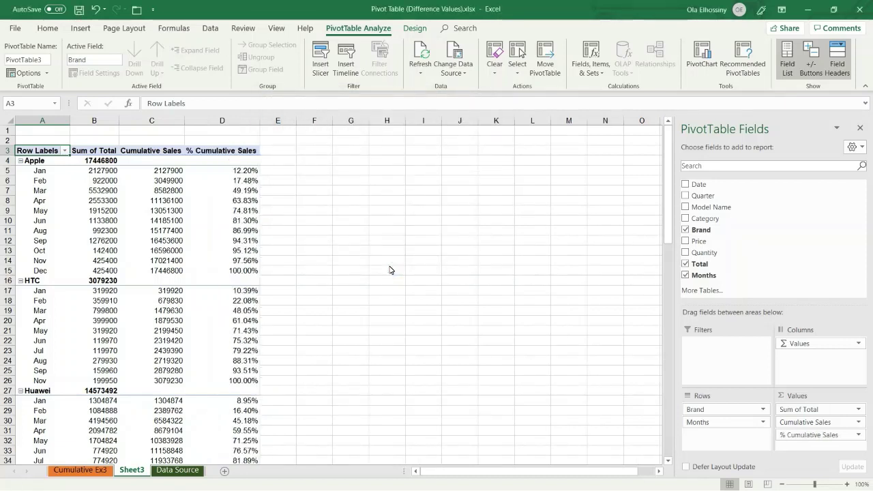